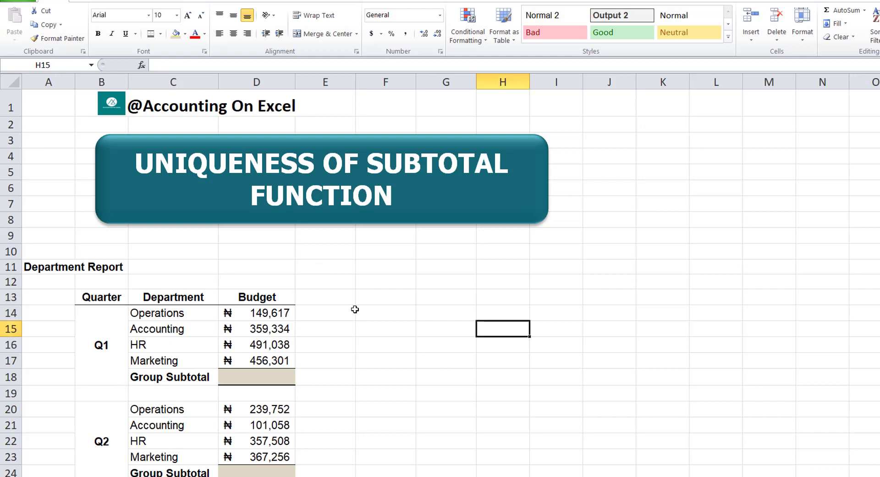
- Look through the quarterly budget blocks of the Department Report down to the Company Total row
scroll(353, 316, "down", 3)
scroll(306, 344, "down", 2)
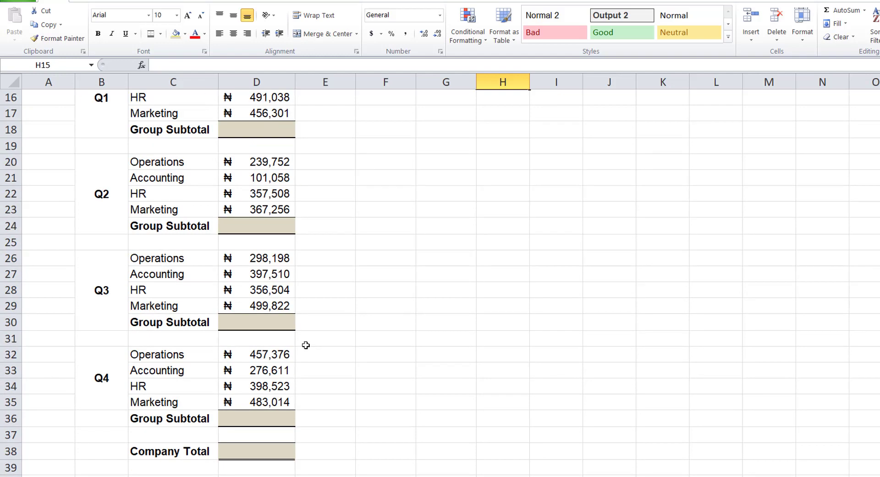
scroll(306, 345, "up", 5)
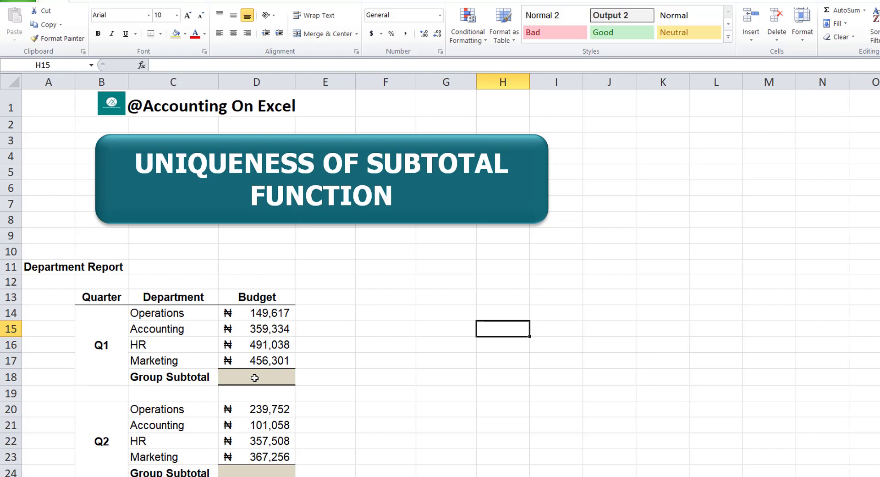
scroll(254, 377, "down", 7)
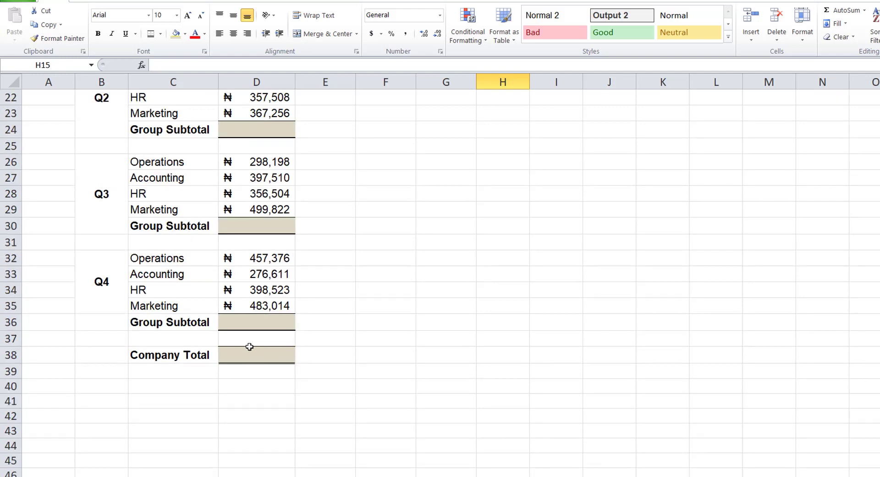
scroll(250, 347, "up", 6)
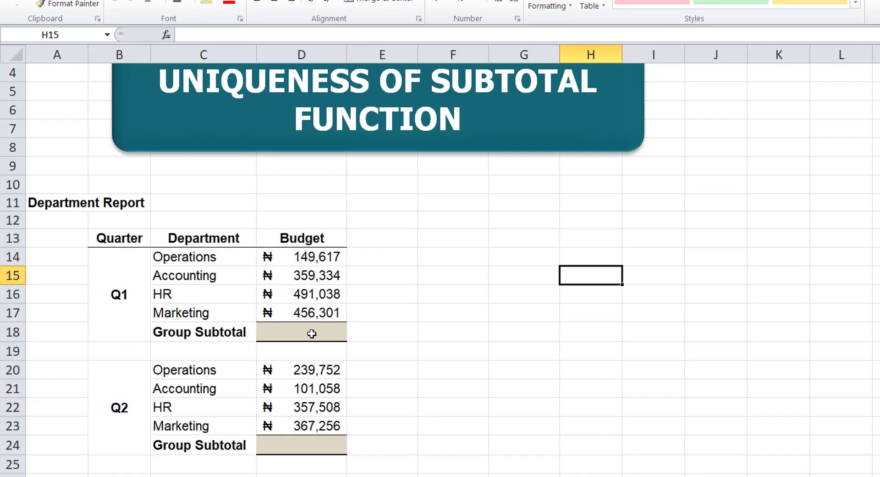
- Enter a SUBTOTAL formula in D18 for the Q1 group subtotal, using function 9 (SUM) over D14:D17
left_click(312, 334)
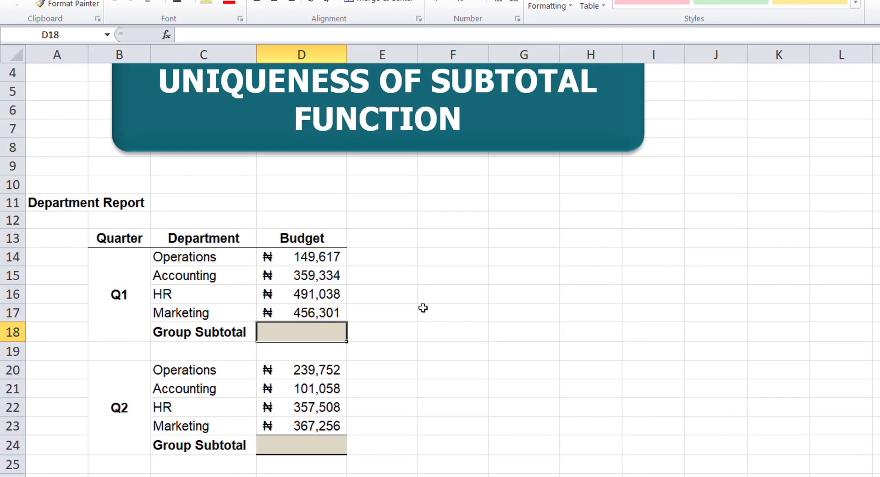
type("=")
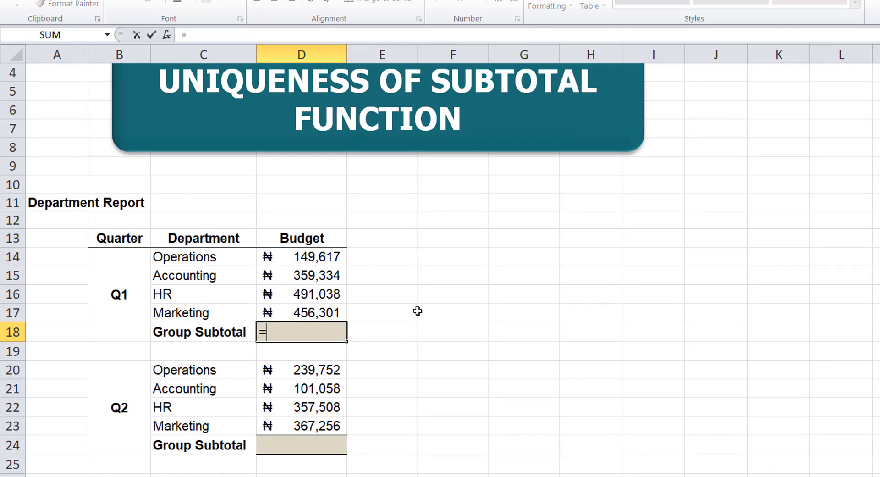
type("SUB")
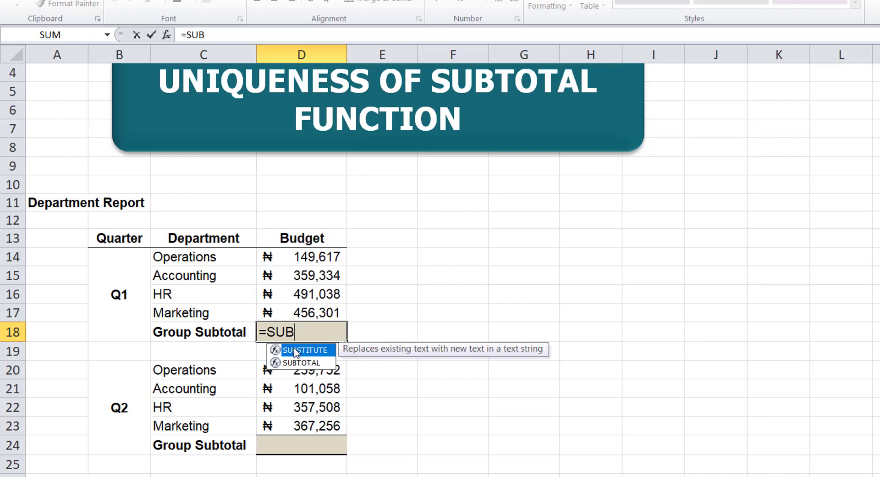
double_click(291, 363)
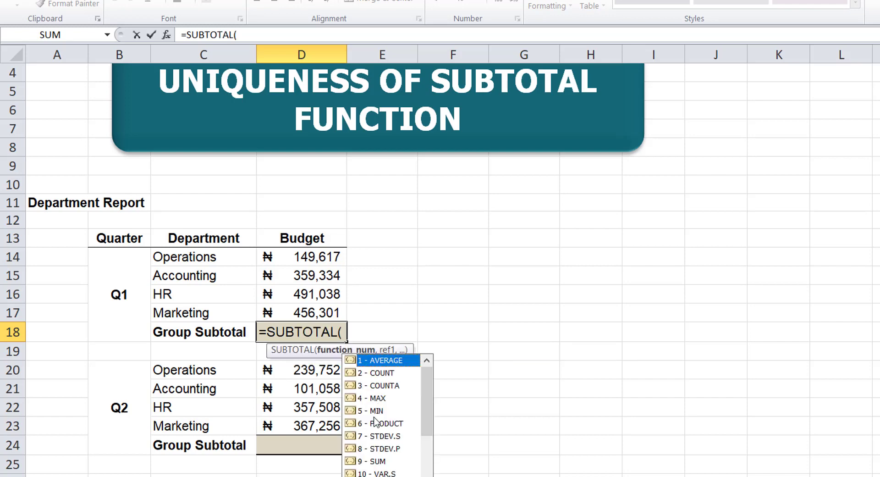
double_click(366, 462)
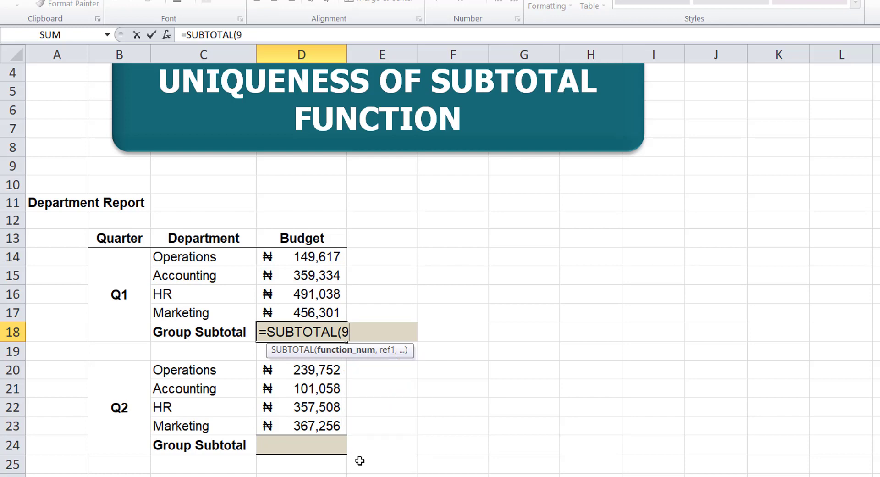
type(",")
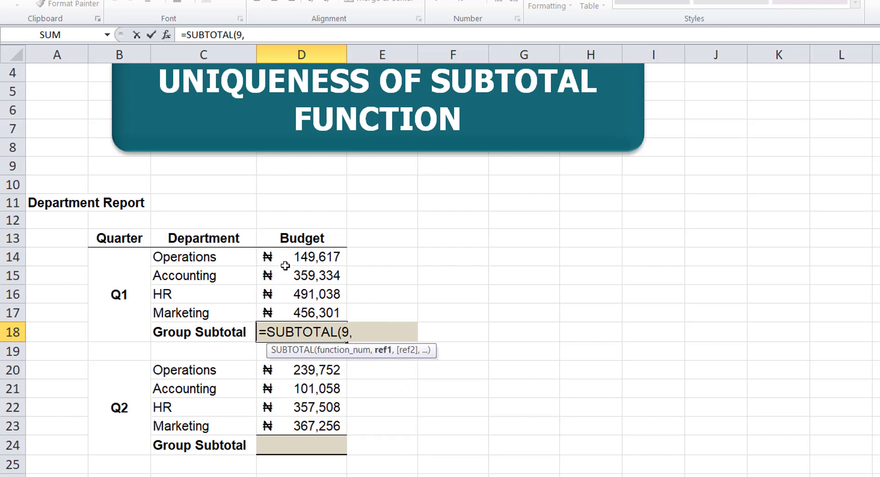
left_click_drag(309, 256, 288, 313)
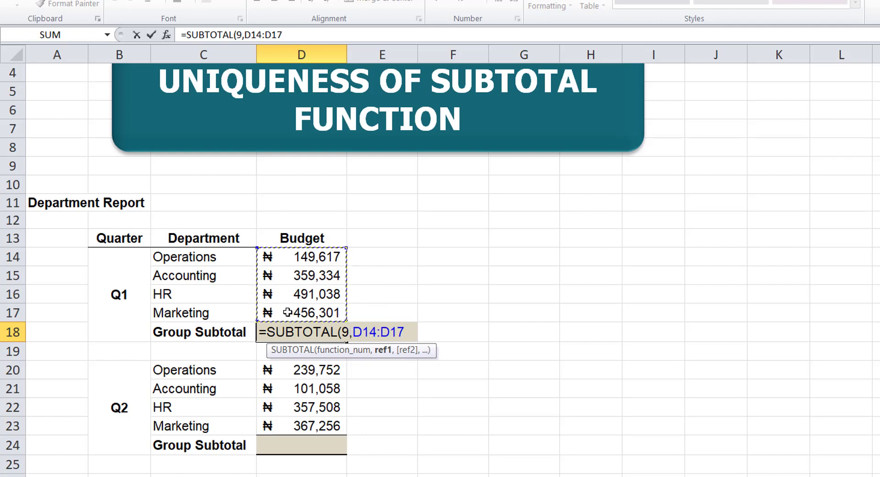
type(")")
key("Return")
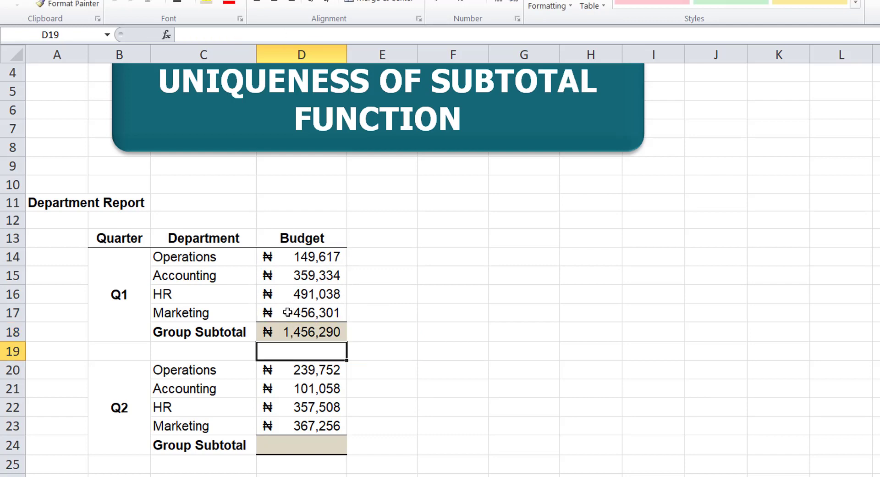
- Enter a SUBTOTAL formula in D24 for the Q2 group subtotal, using function 9 (SUM) over D20:D23
scroll(259, 395, "down", 3)
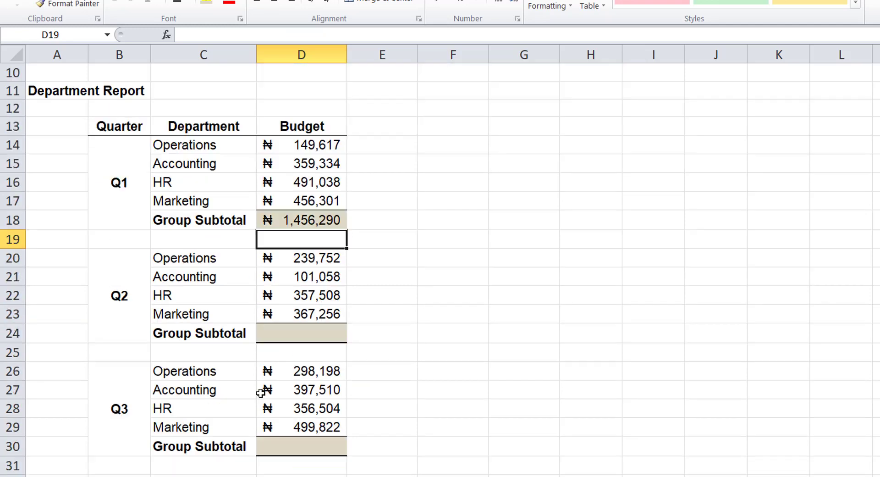
left_click(307, 283)
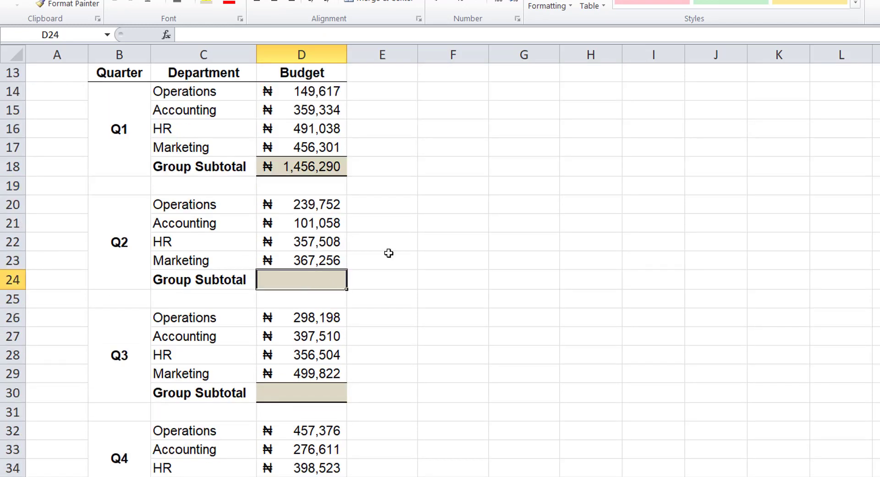
type("=SUB")
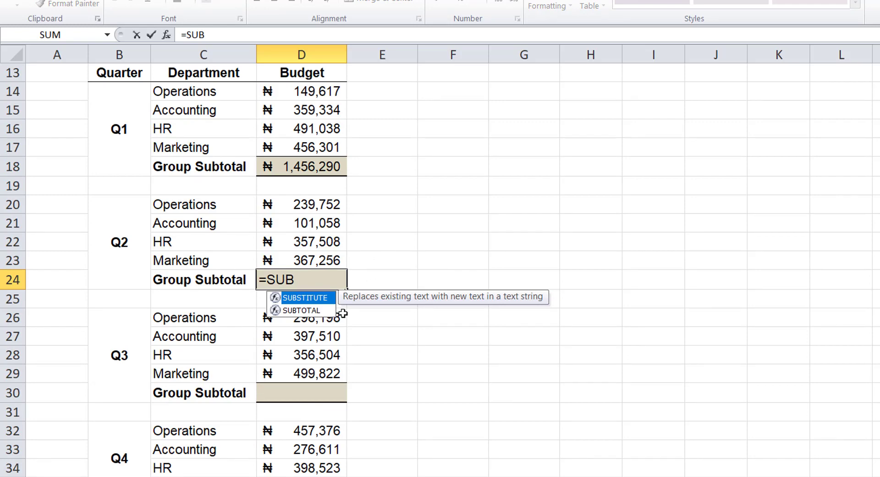
double_click(294, 311)
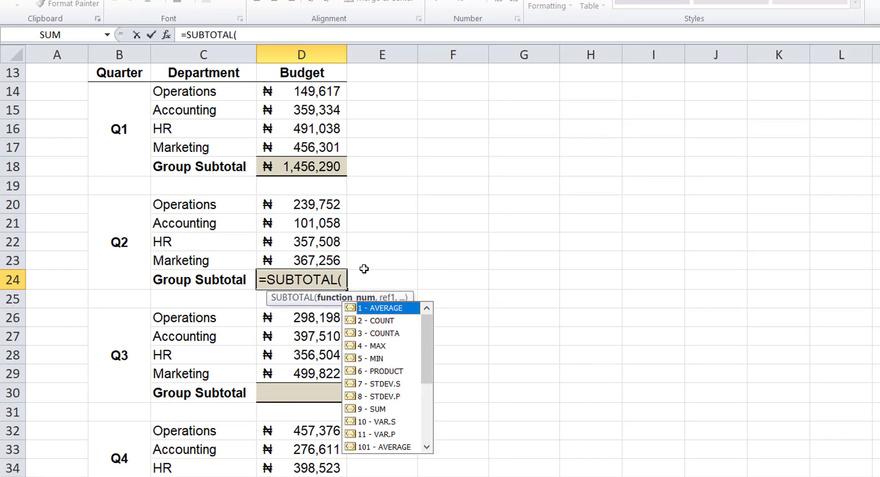
left_click(363, 410)
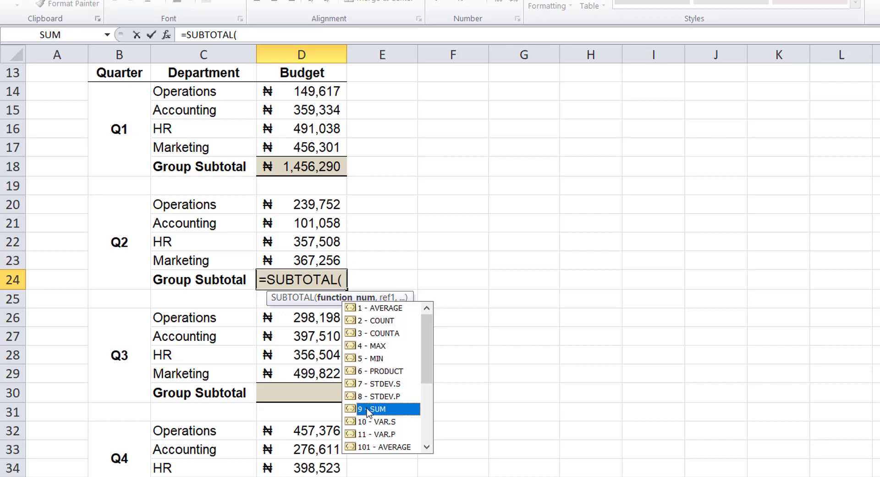
double_click(367, 409)
type(",")
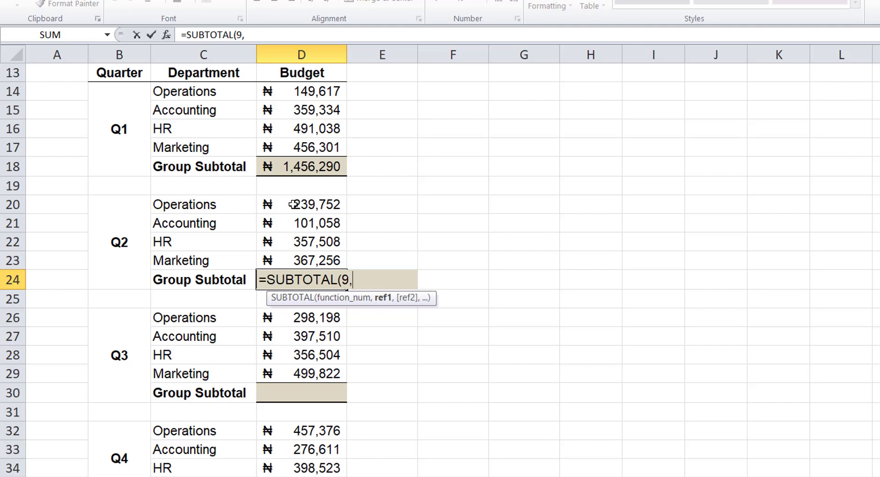
left_click_drag(289, 204, 271, 260)
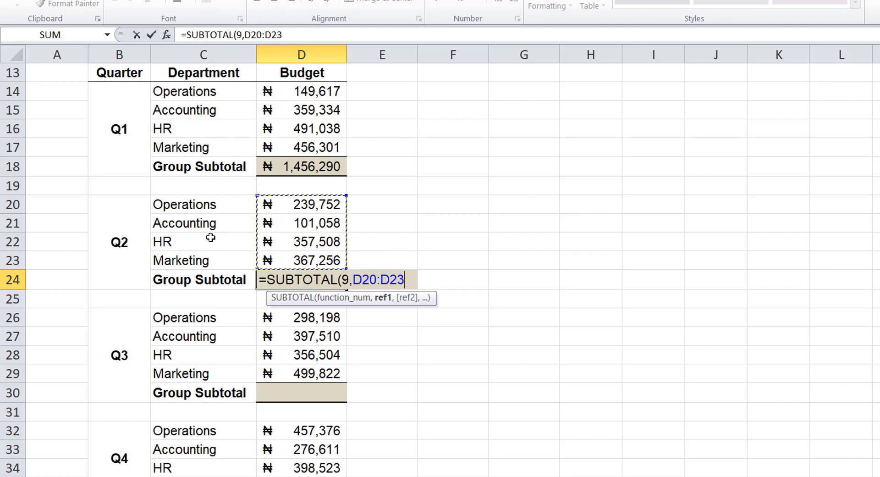
type(")")
key("Return")
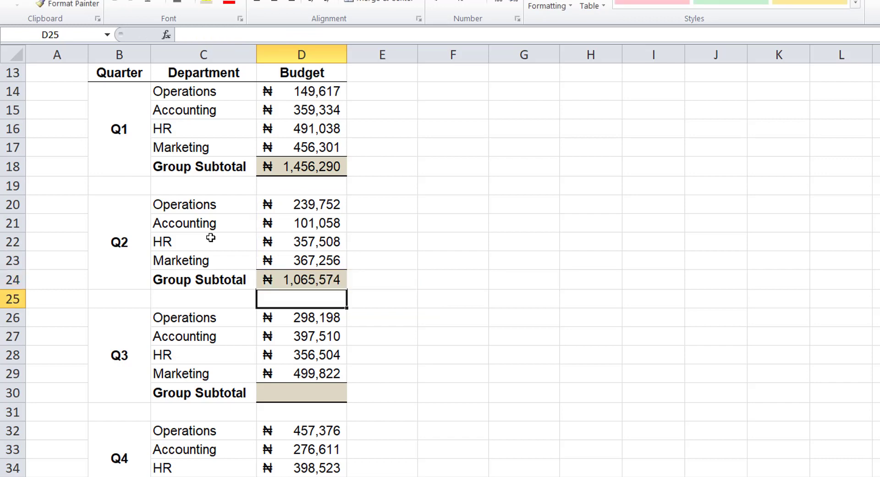
- Enter a SUBTOTAL formula in D30 for the Q3 group subtotal, using function 9 over D26:D29
left_click(298, 389)
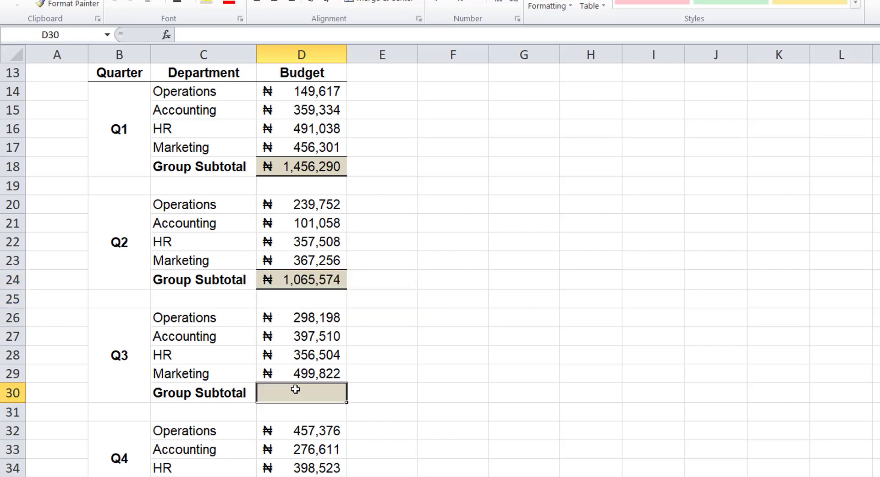
type("=SUM")
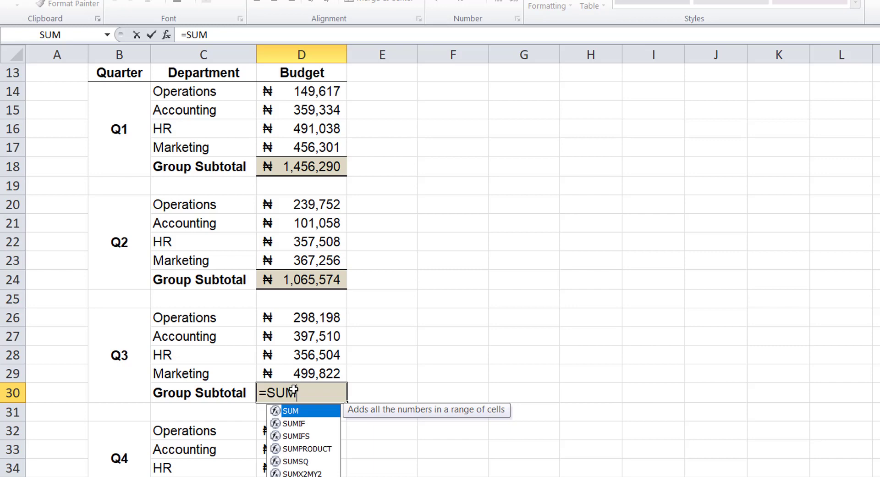
key("BackSpace")
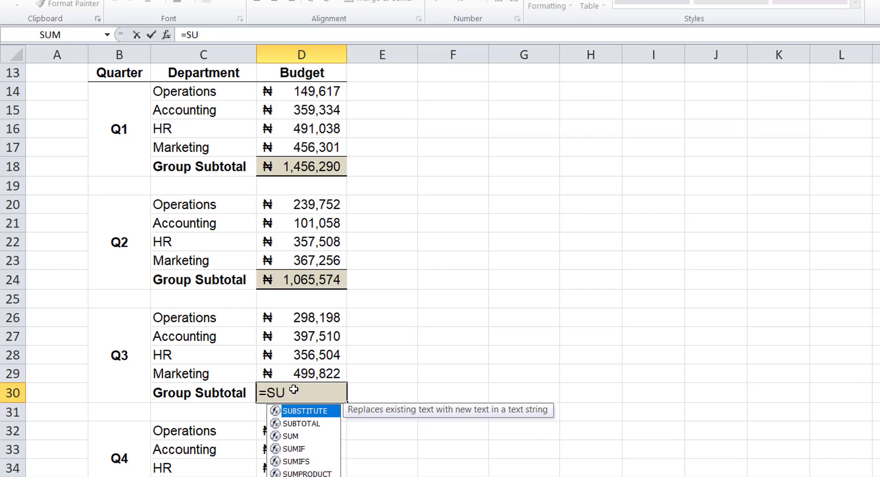
type("B")
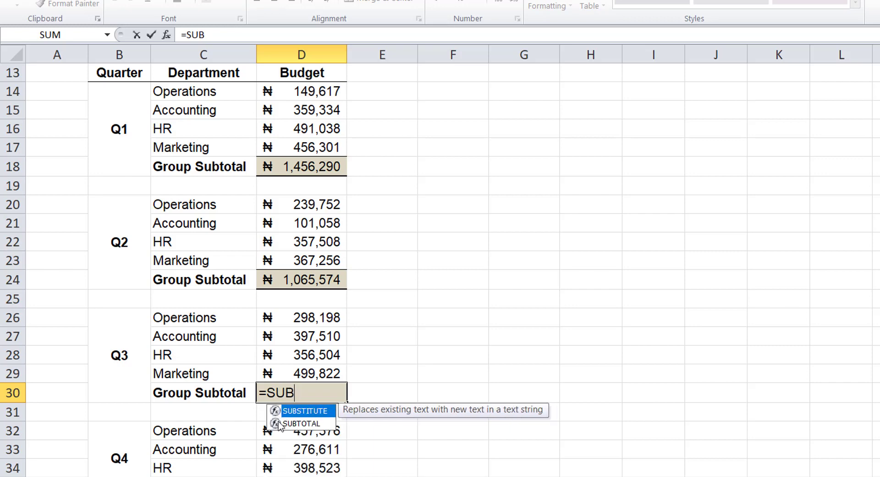
double_click(294, 423)
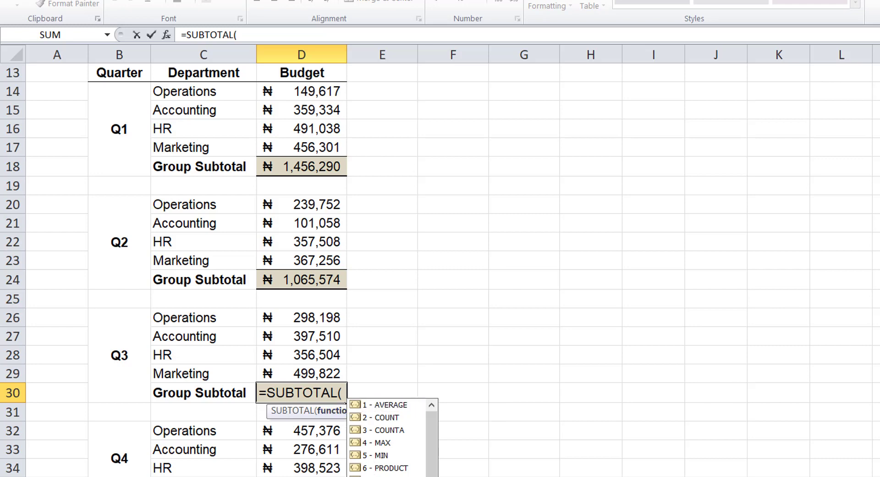
type("9,")
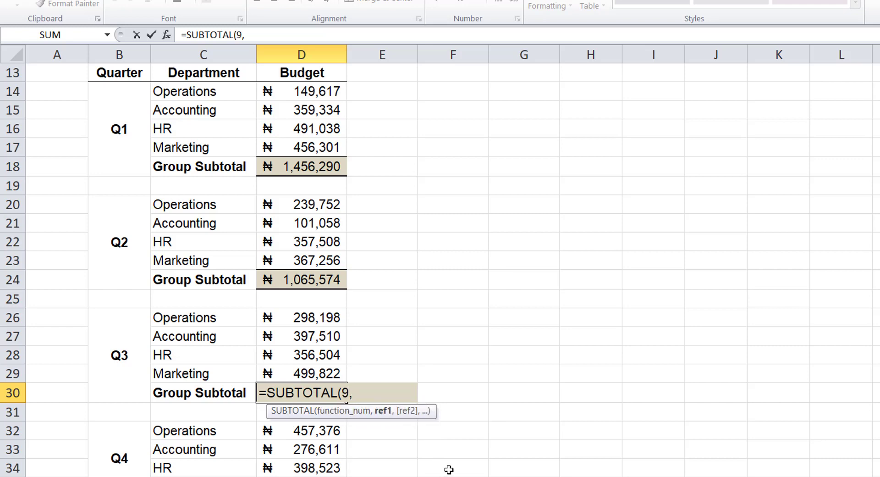
left_click_drag(314, 319, 300, 369)
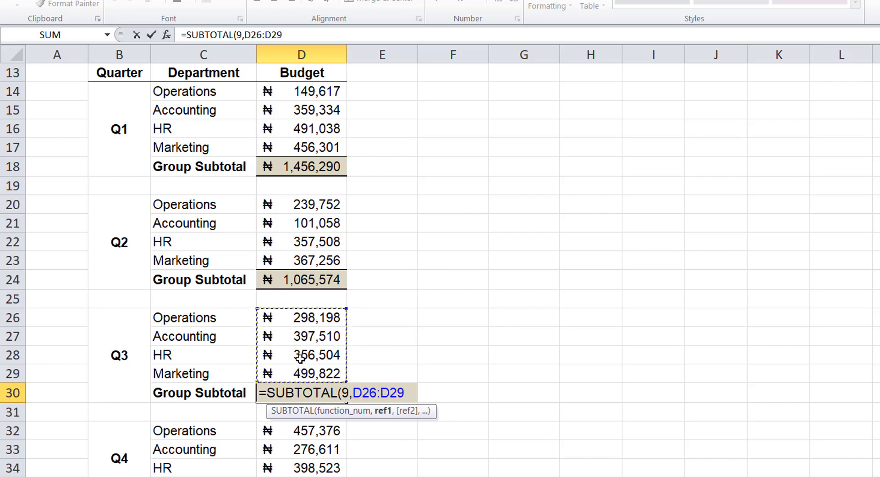
type(")")
key("Return")
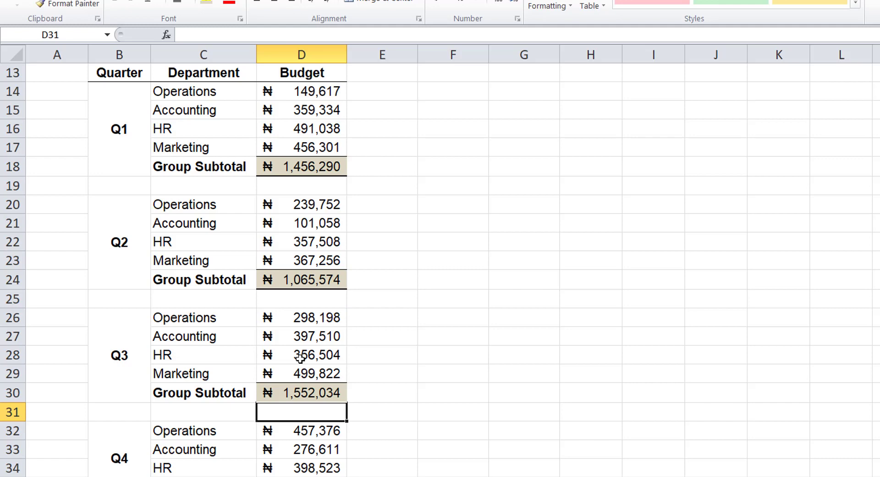
- Enter a SUBTOTAL formula in D36 for the Q4 group subtotal, using function 9 (SUM) over D32:D35
scroll(313, 473, "down", 4)
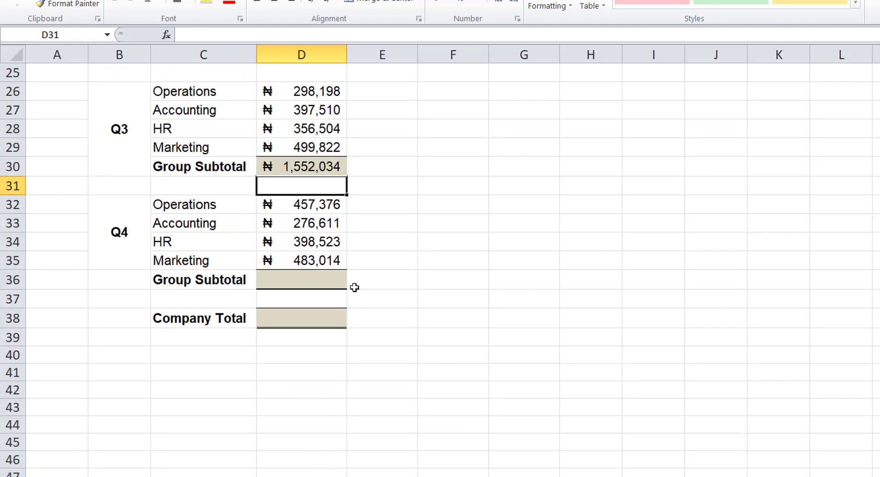
left_click(303, 275)
type("=")
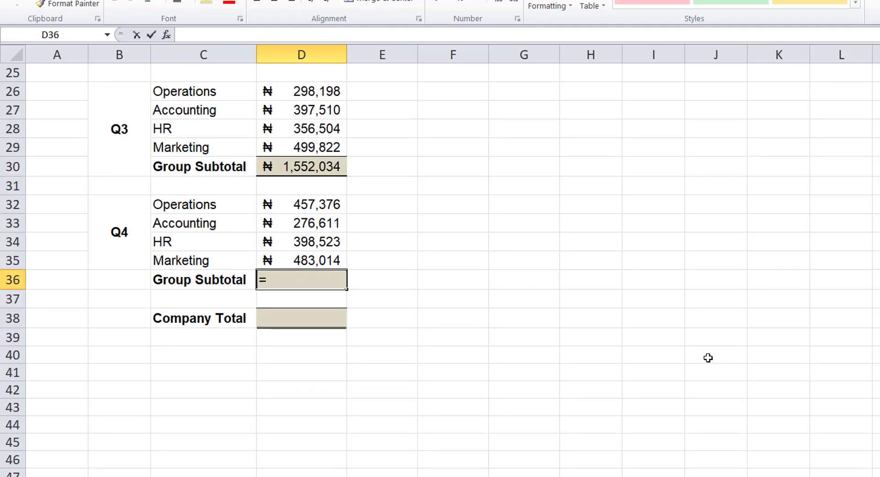
type("SUN")
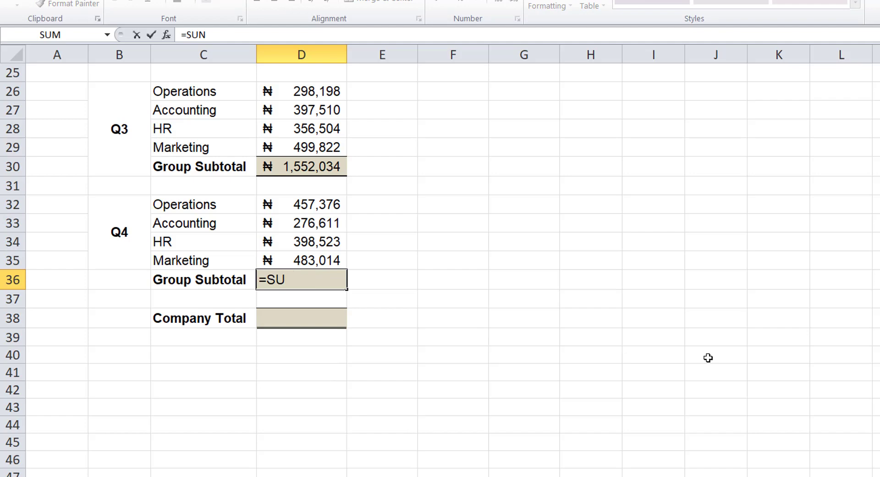
key("BackSpace")
type("B")
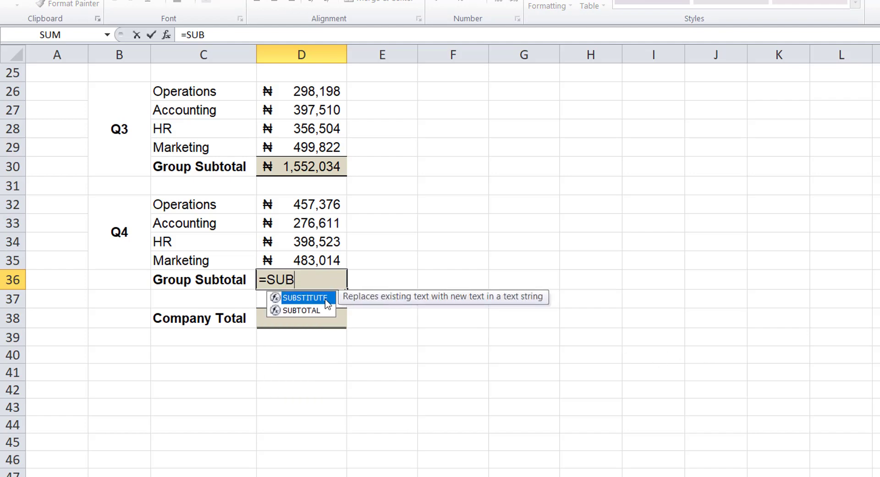
double_click(311, 316)
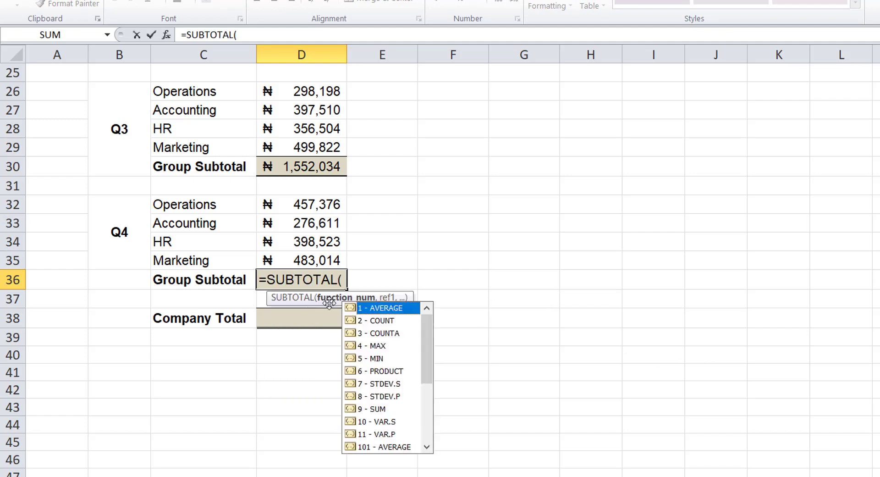
double_click(377, 408)
type(",")
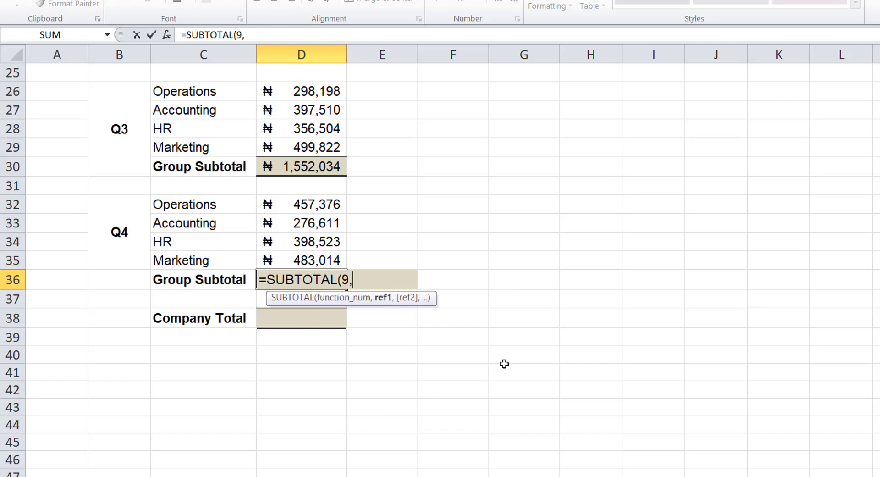
left_click_drag(281, 201, 294, 258)
type(")")
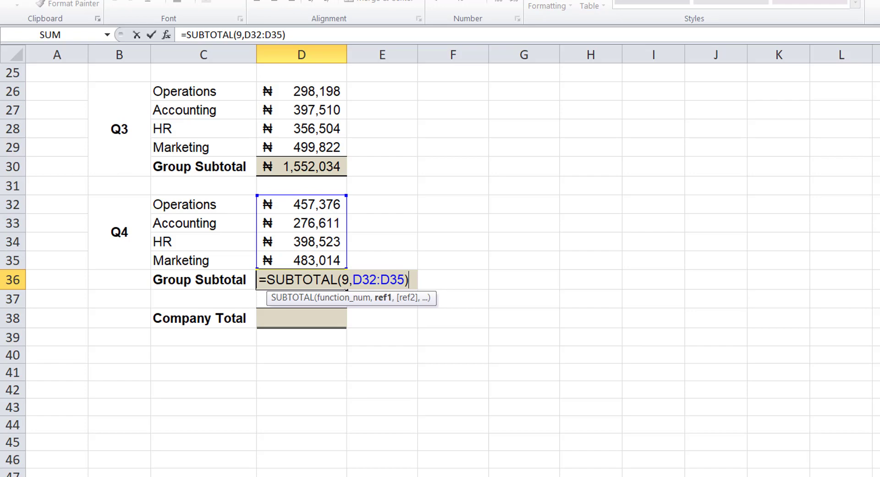
key("Return")
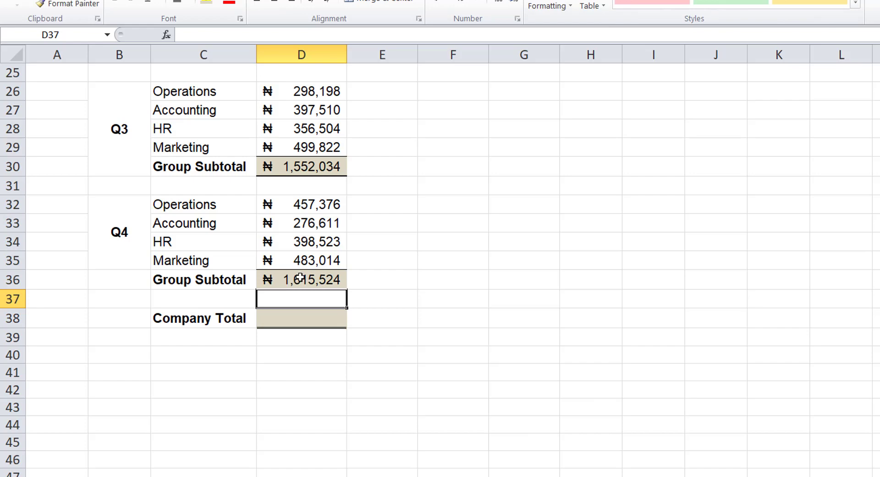
- Enter a SUBTOTAL formula in D38 for the Company Total, using function 9 over the whole budget range D14:D36
scroll(317, 268, "up", 4)
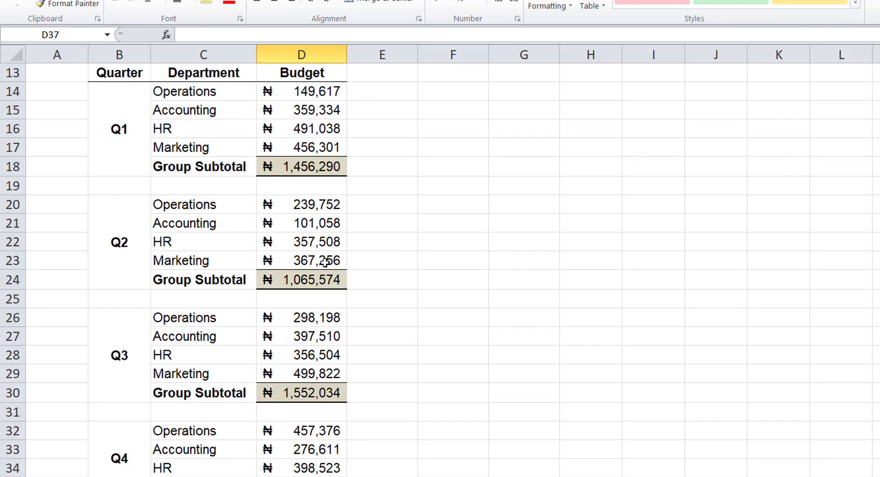
scroll(324, 262, "up", 1)
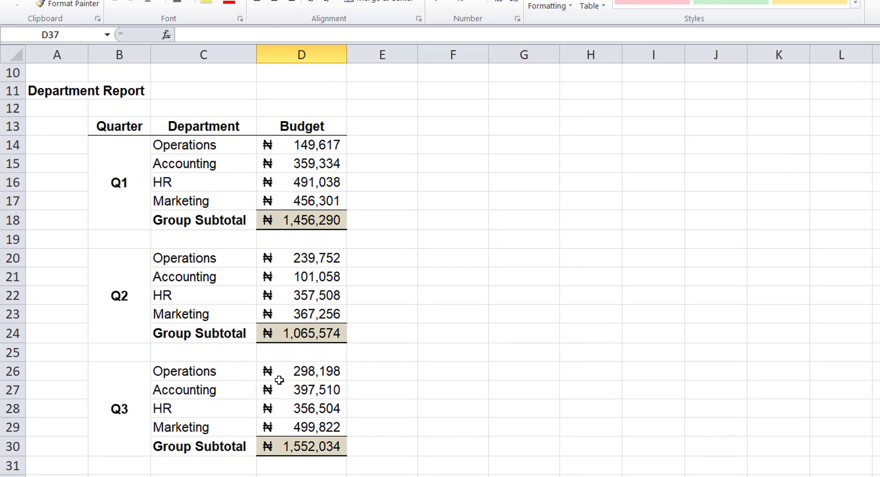
scroll(280, 380, "down", 3)
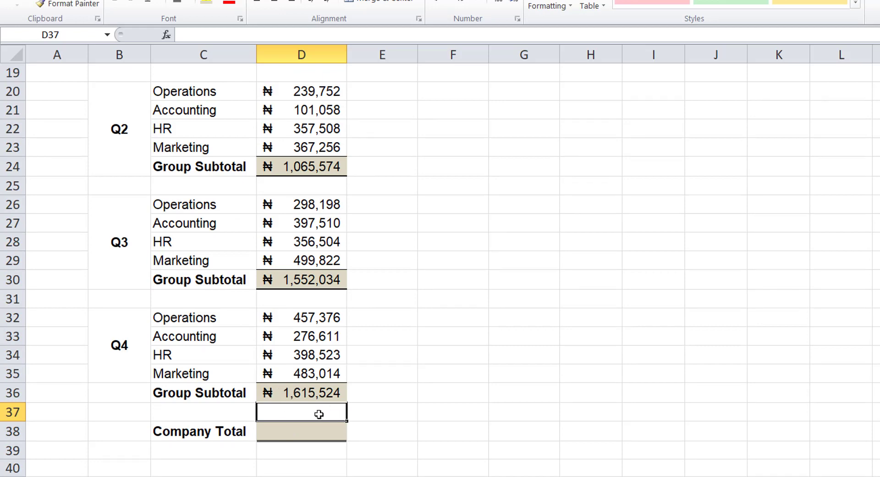
left_click(298, 433)
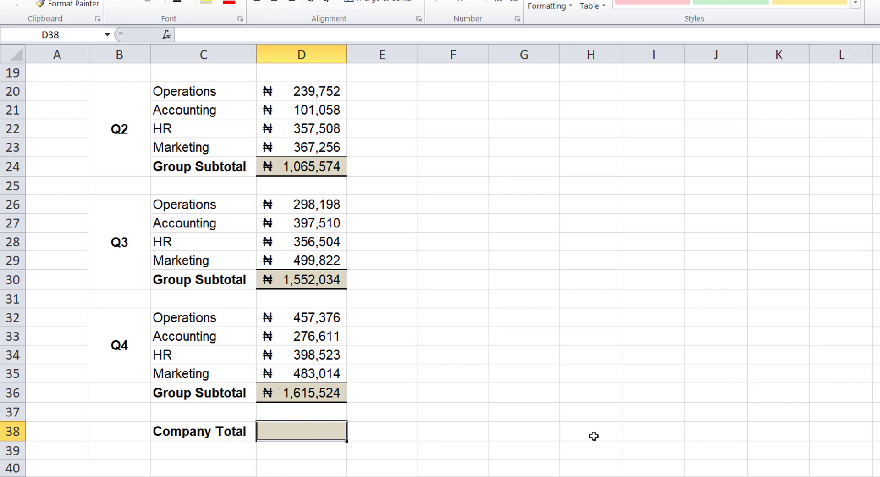
scroll(317, 161, "up", 2)
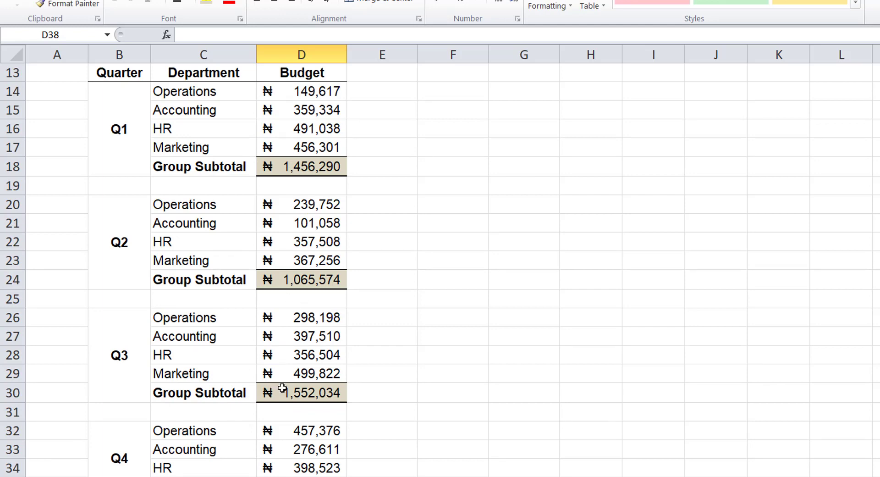
scroll(317, 452, "down", 2)
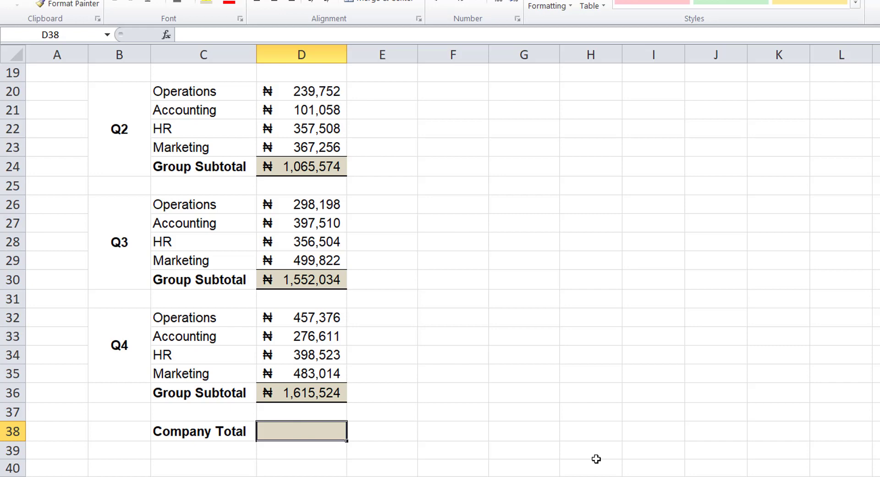
type("=SUB")
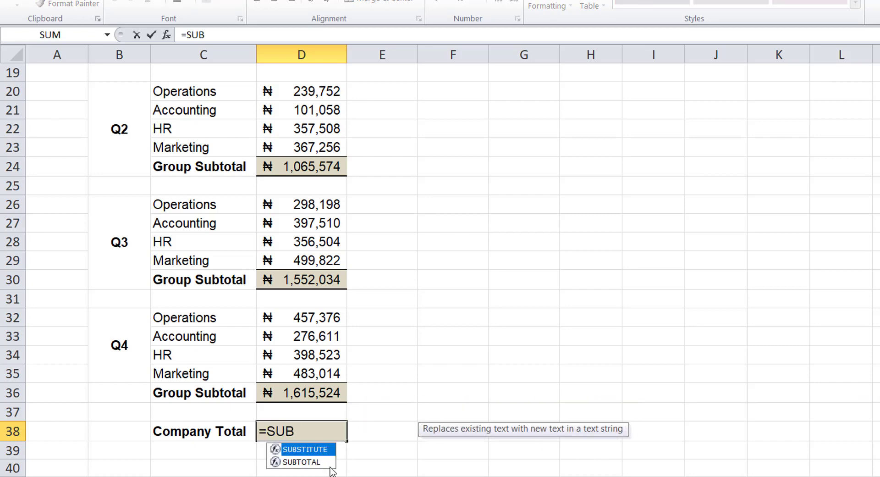
double_click(323, 461)
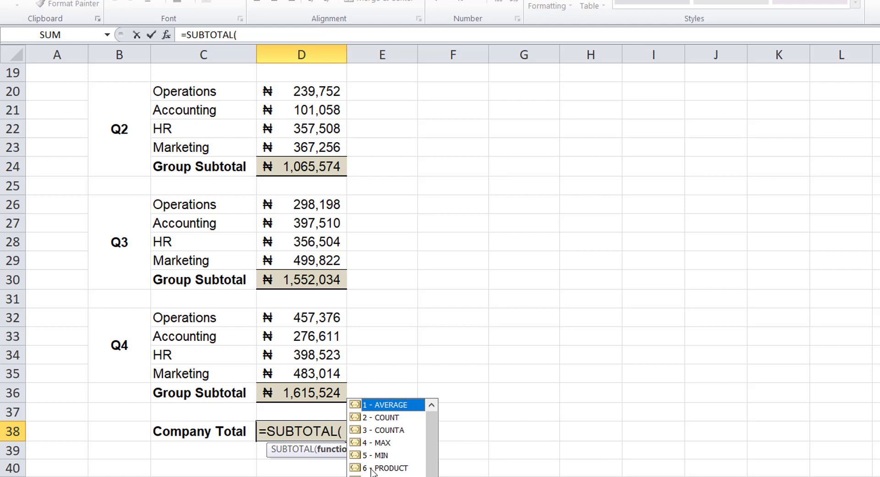
type("9")
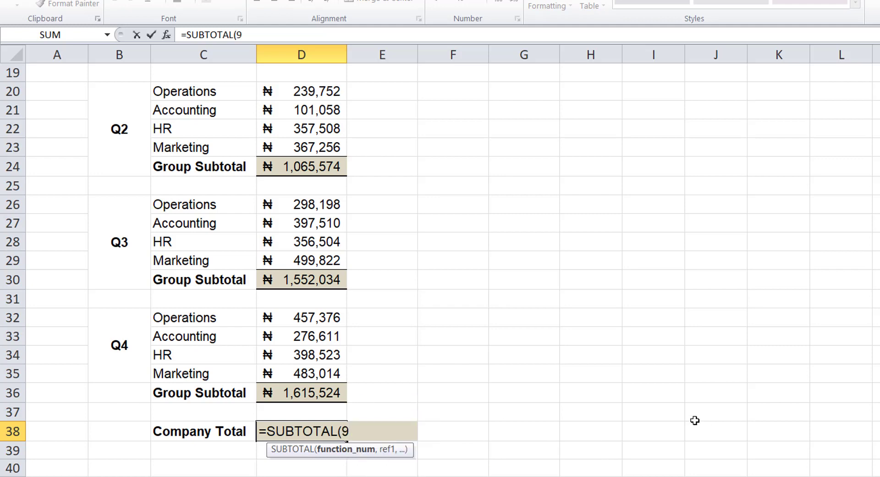
type(",")
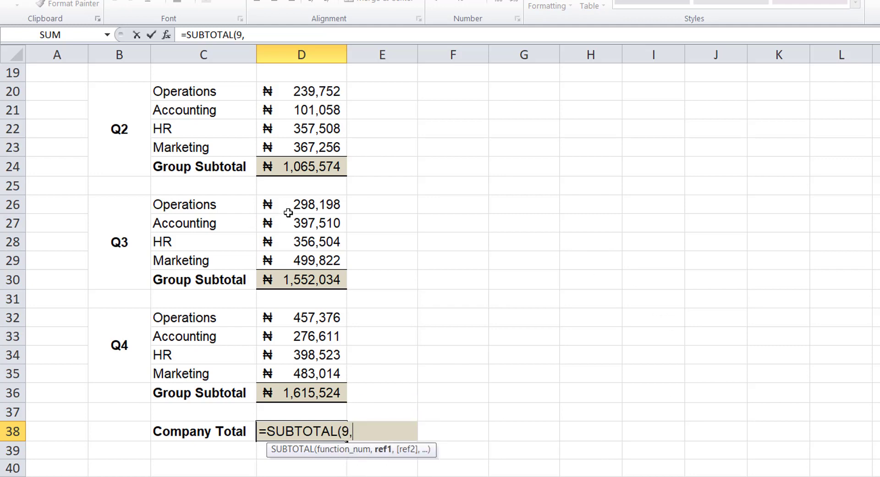
scroll(289, 206, "up", 4)
left_click_drag(298, 204, 323, 404)
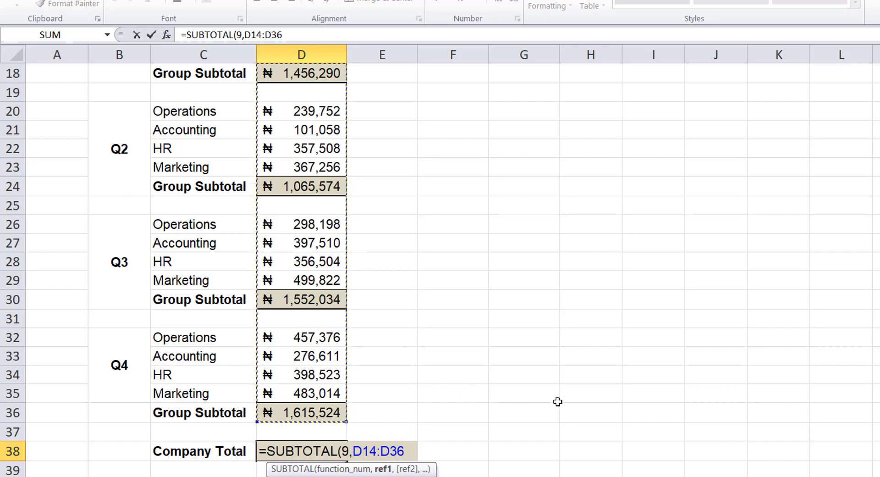
type(")")
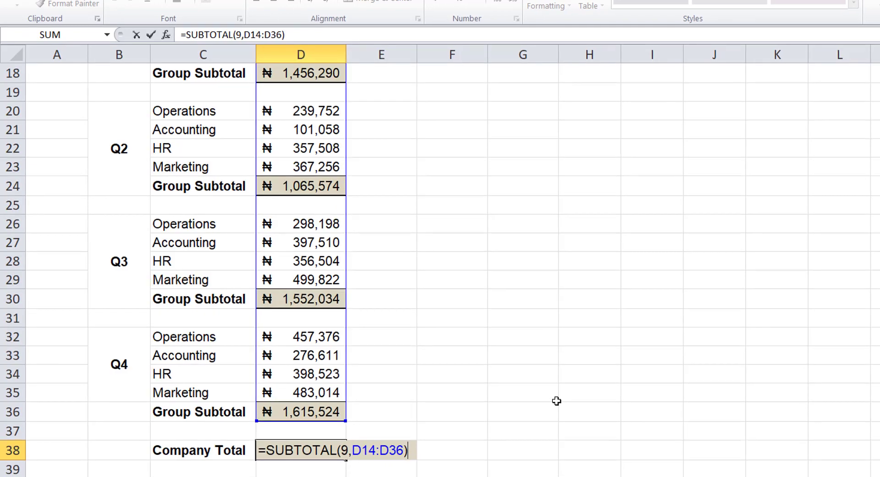
key("Return")
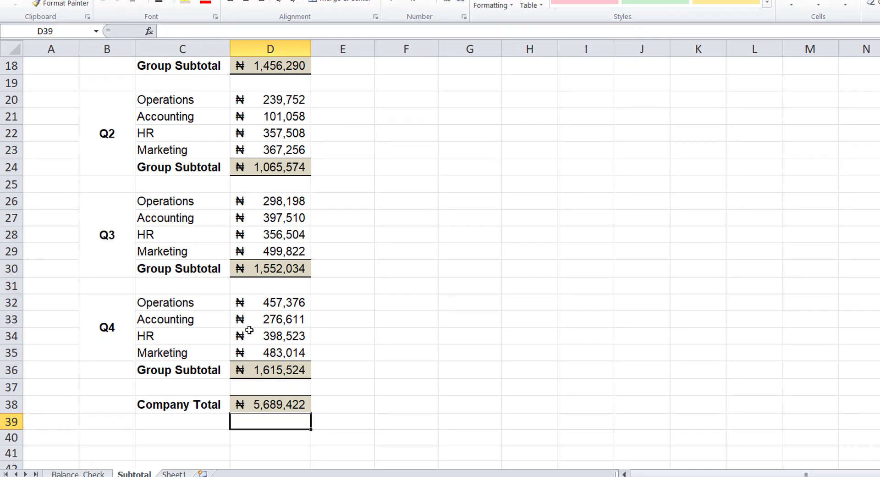
- Select the budget range D14:D36 to review the cells covered by the Company Total
scroll(246, 256, "up", 4)
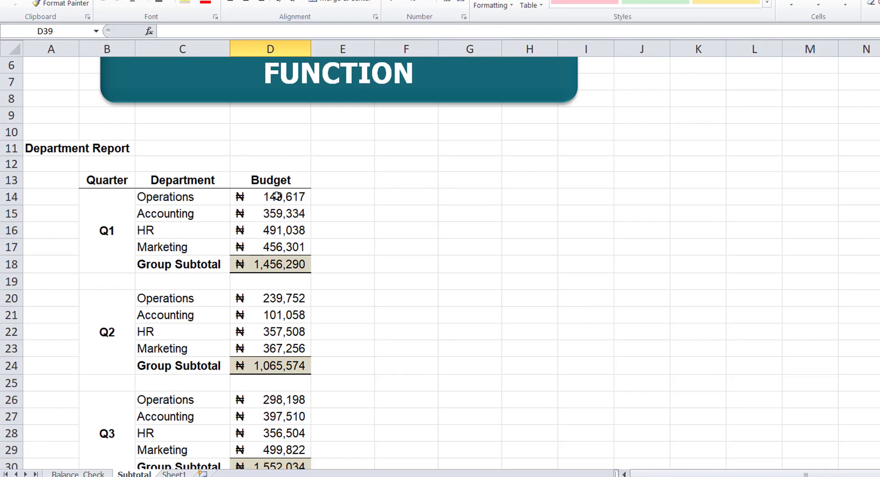
left_click_drag(277, 196, 277, 404)
scroll(285, 456, "down", 3)
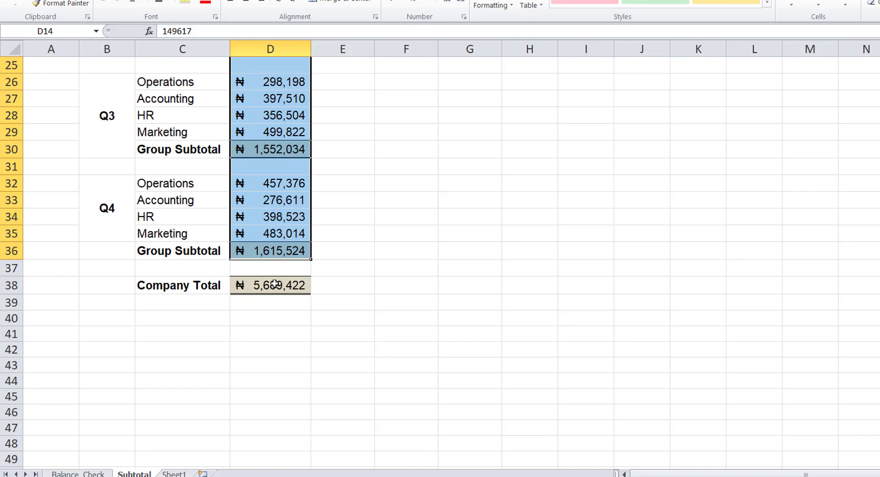
- Enter a SUM formula over D14:D36 in D40 and compare it with the Company Total's SUBTOTAL formula in D38
left_click(257, 319)
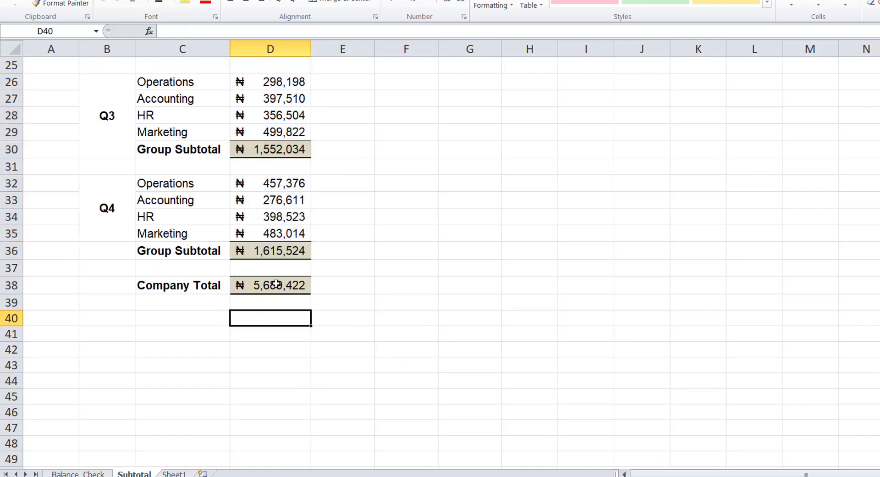
type("S")
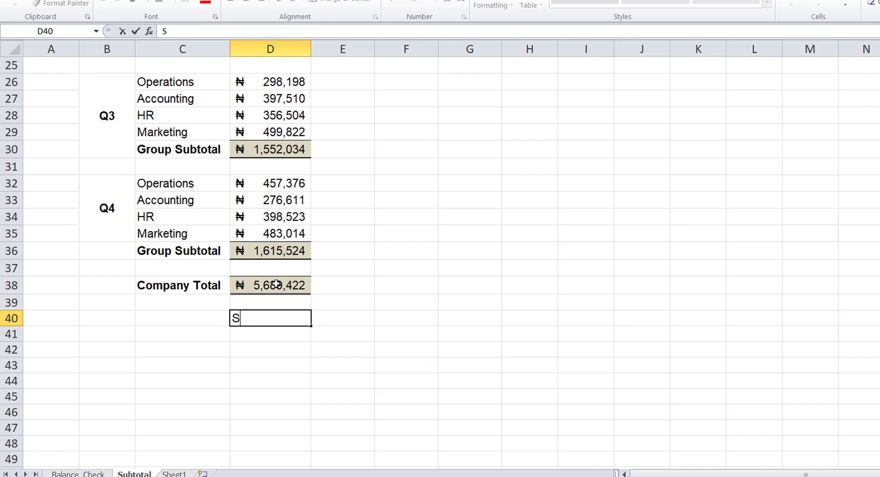
key("BackSpace")
type("=DUM")
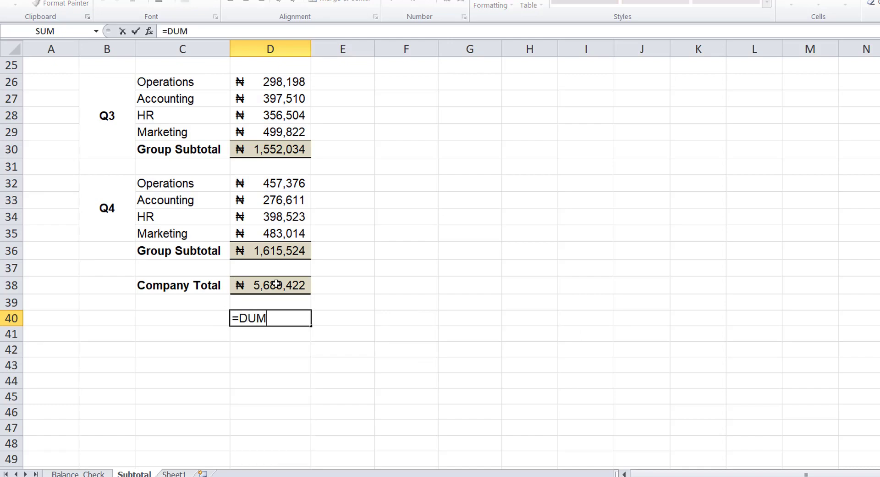
key("BackSpace")
key("BackSpace")
key("BackSpace")
type("S")
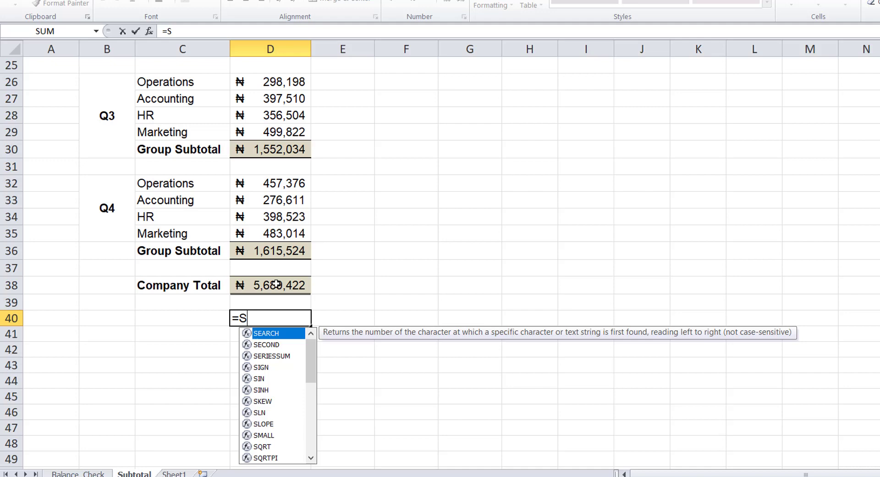
type("UM")
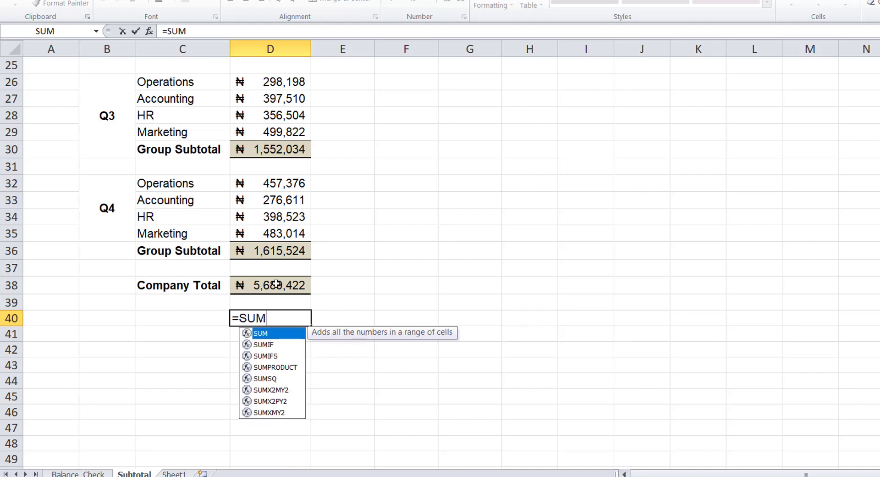
double_click(266, 333)
scroll(236, 247, "up", 8)
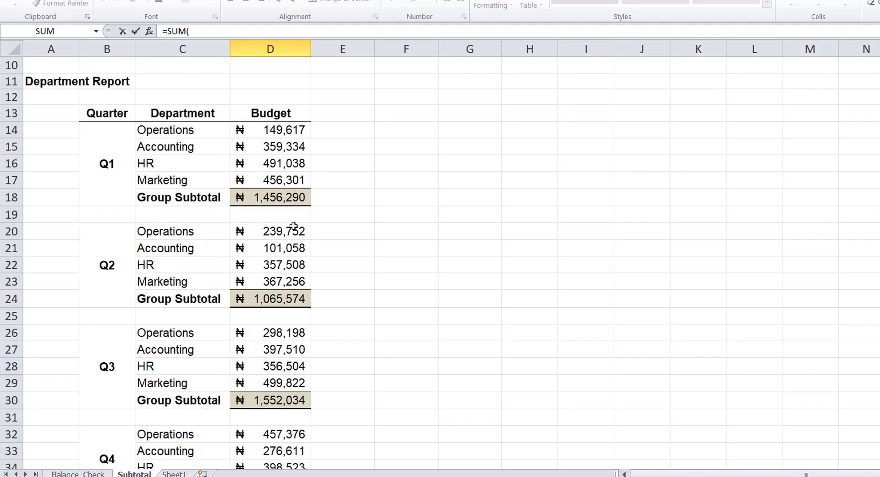
left_click_drag(252, 292, 299, 370)
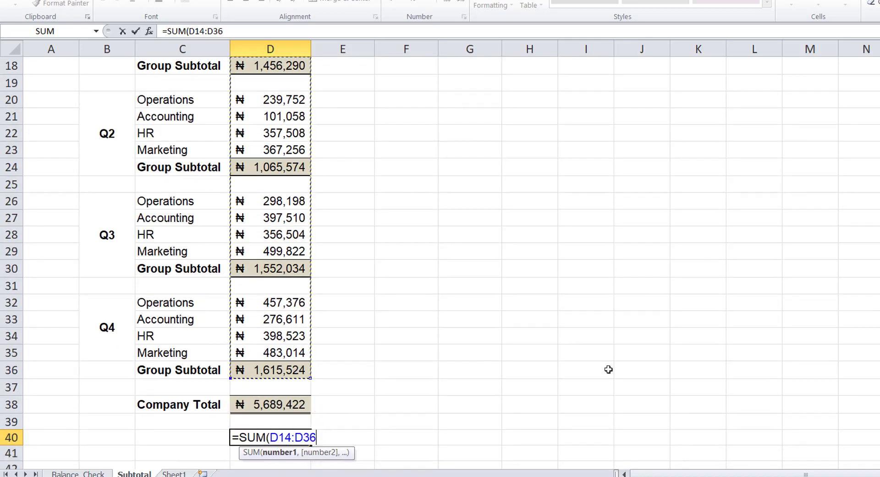
type(")")
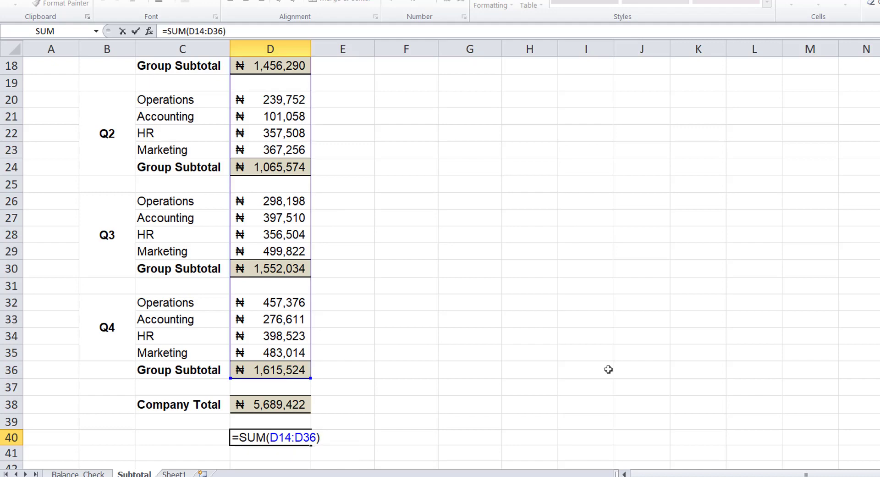
key("Return")
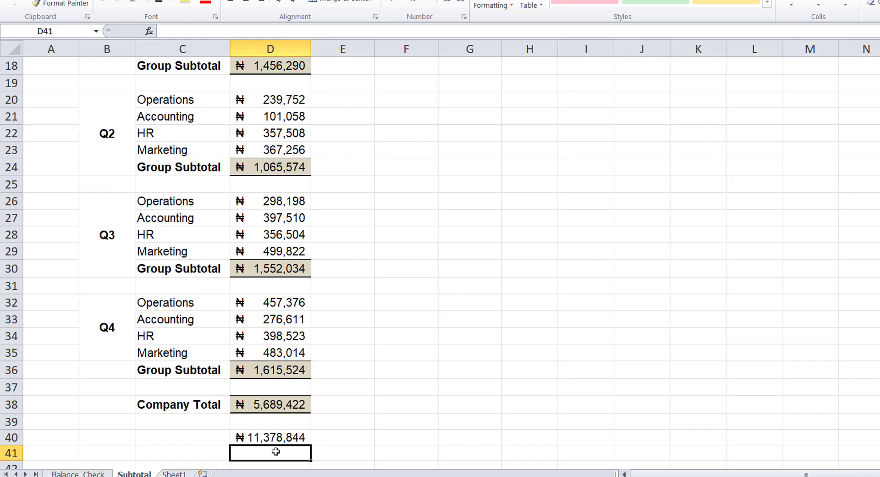
left_click(262, 405)
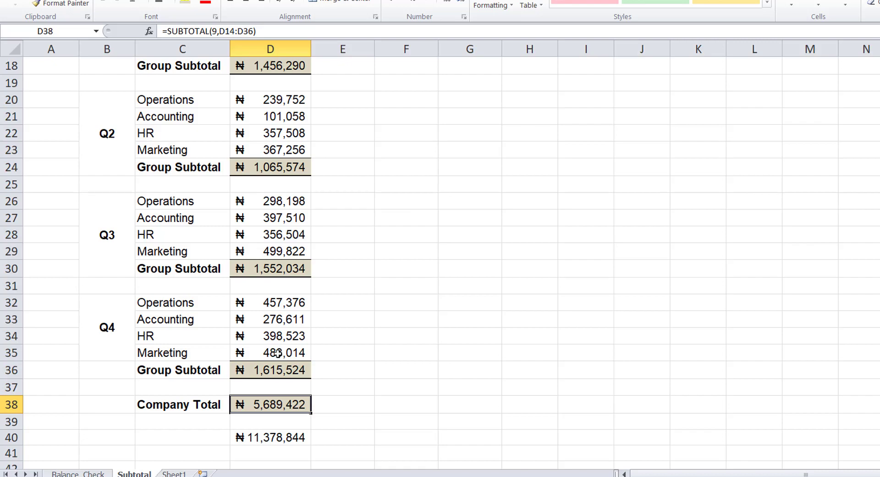
scroll(276, 353, "up", 5)
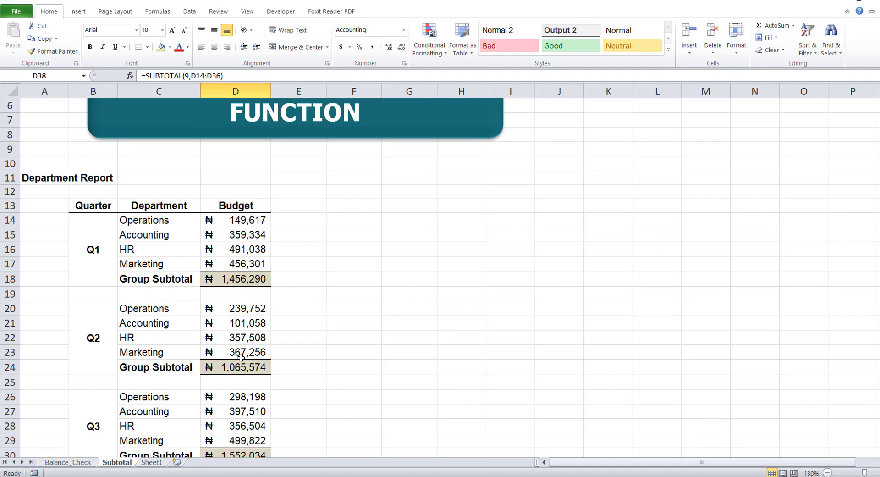